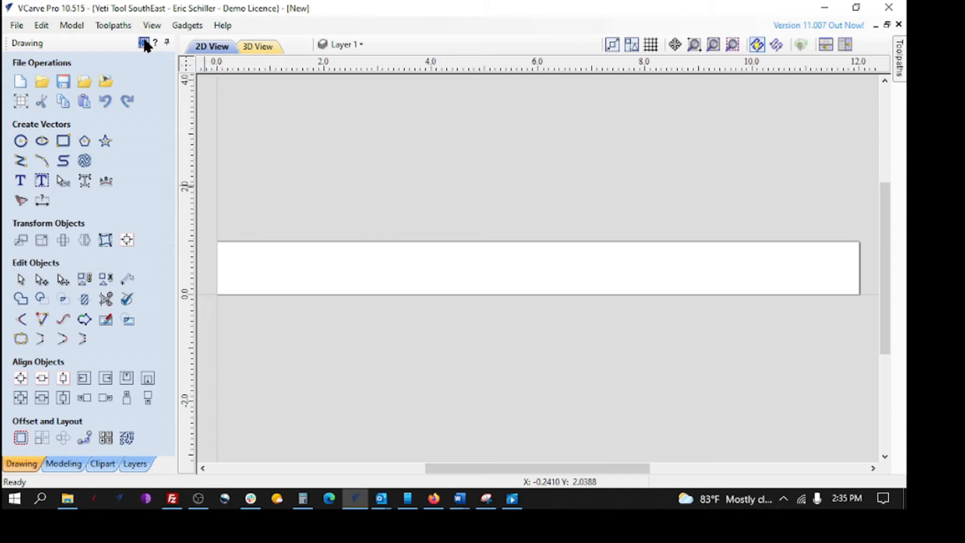
# - Create a Texture Toolpath named 'dimpling' with the 1/4" ball nose and 0.1575 inch max depth
pyautogui.click(144, 43)
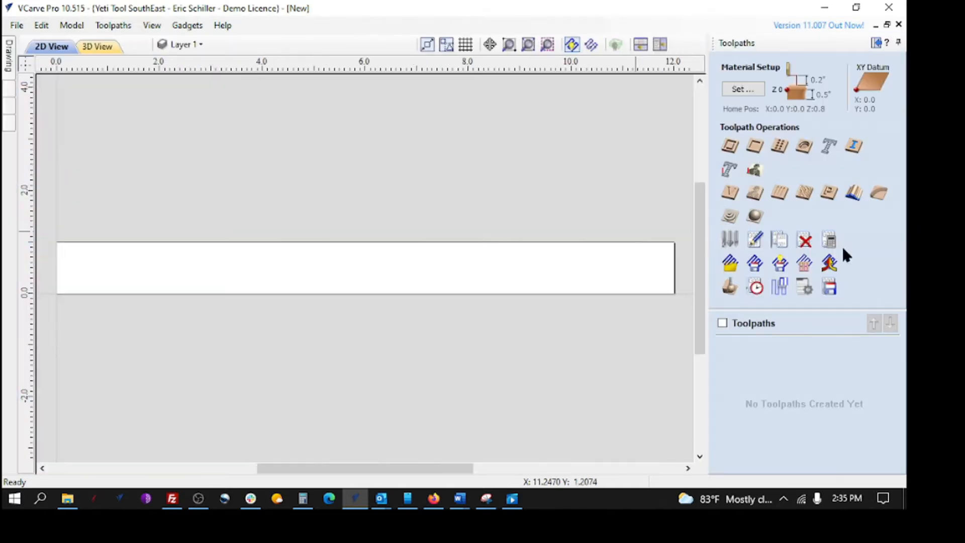
pyautogui.click(806, 194)
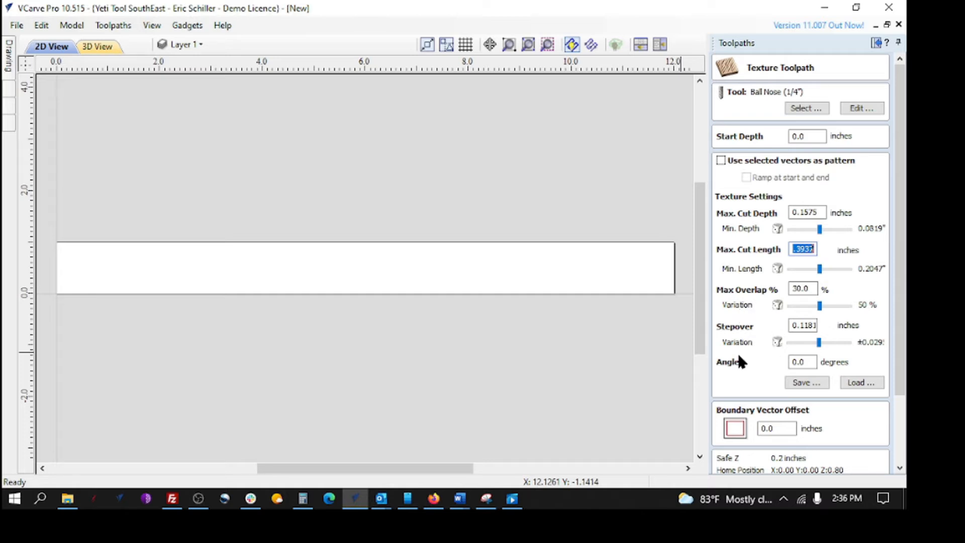
pyautogui.scroll(-3, 819, 422)
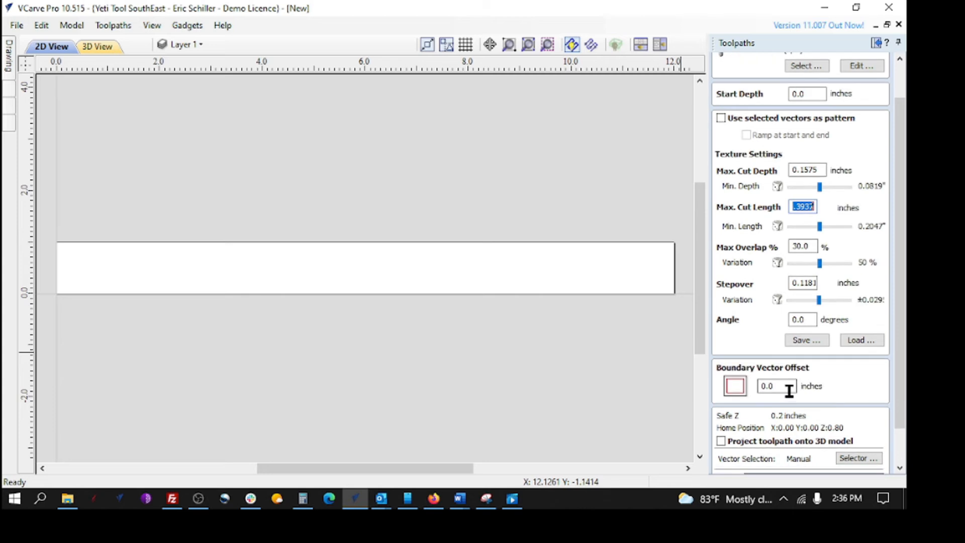
pyautogui.moveTo(790, 459); pyautogui.dragTo(674, 458)
pyautogui.write('dimple')
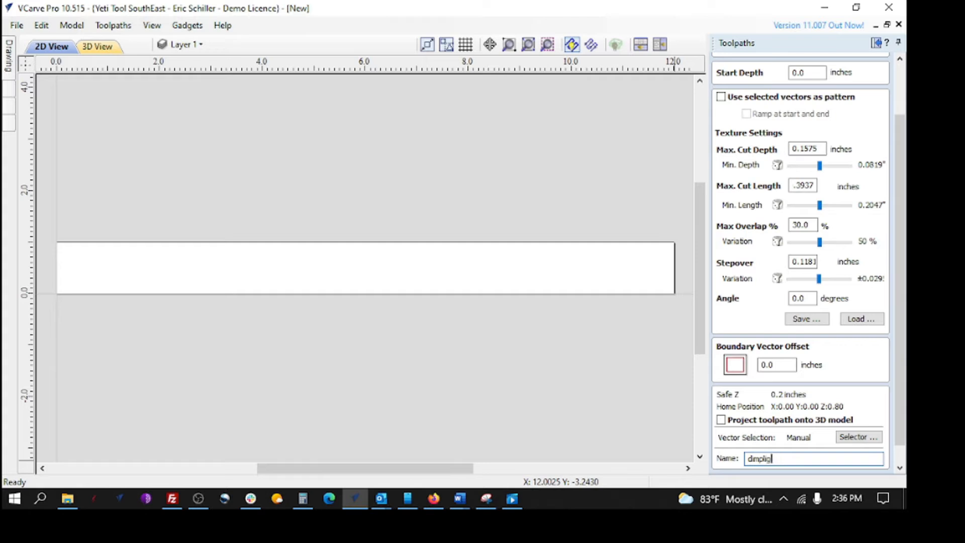
pyautogui.click(899, 468)
pyautogui.scroll(-1, 894, 450)
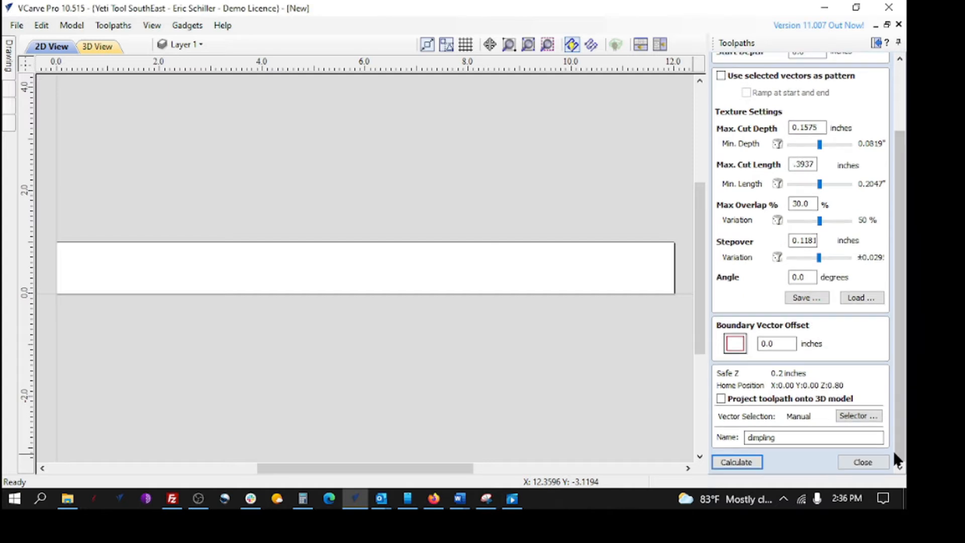
# - Calculate the dimpling toolpath and preview it in 3D, orbiting to see the dimpled board
pyautogui.click(734, 463)
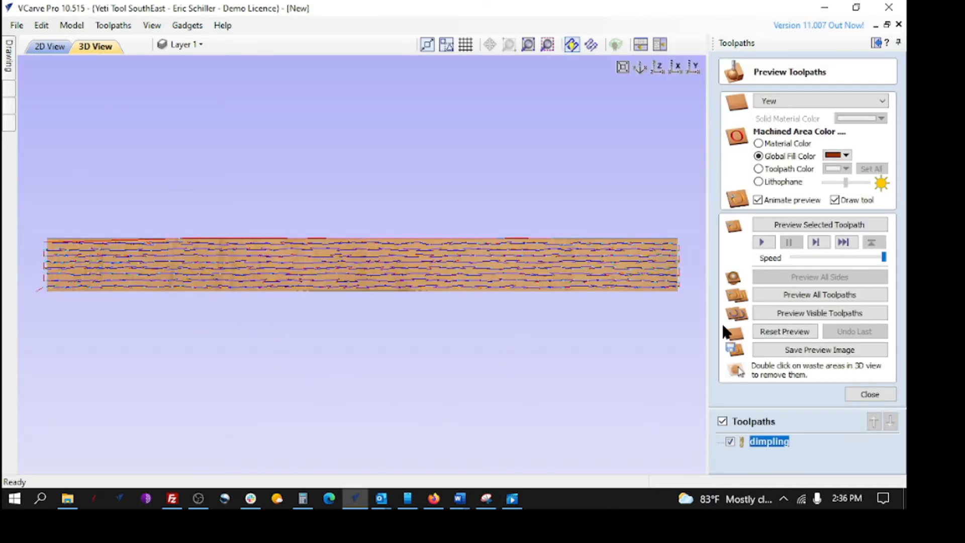
pyautogui.moveTo(441, 300); pyautogui.dragTo(283, 339)
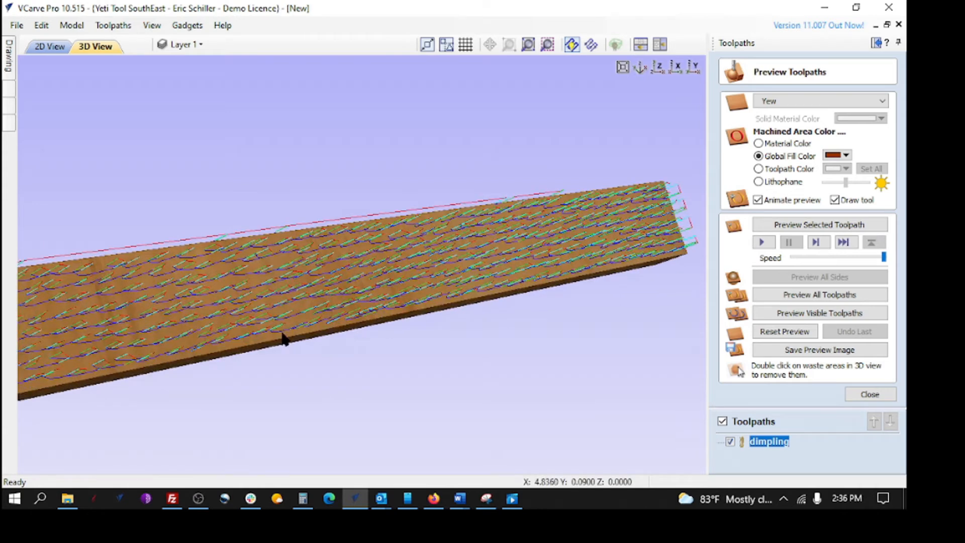
pyautogui.click(802, 296)
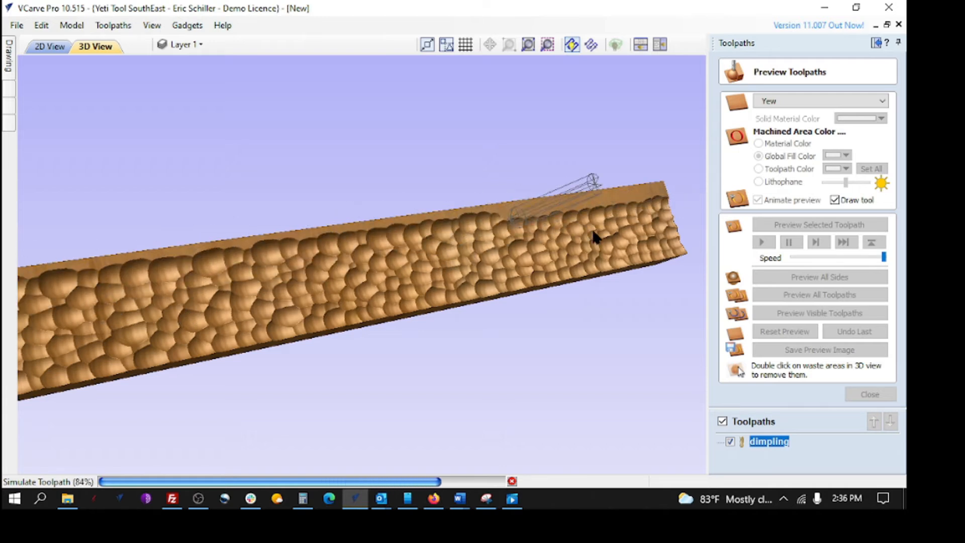
pyautogui.moveTo(427, 416); pyautogui.dragTo(261, 355)
# - Close the preview, pick Ball Nose (1/8") for dimpling from the Tool Database, and recalculate
pyautogui.click(874, 394)
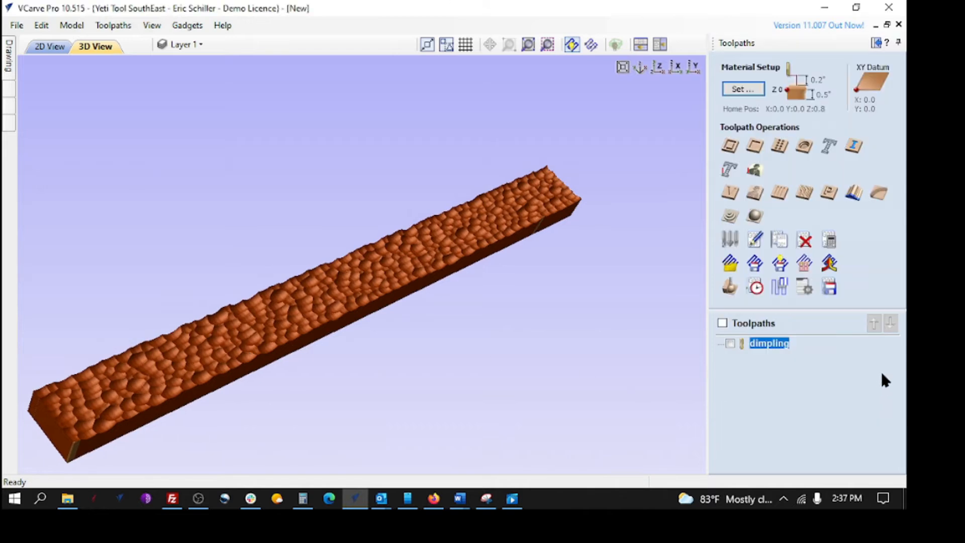
pyautogui.doubleClick(762, 344)
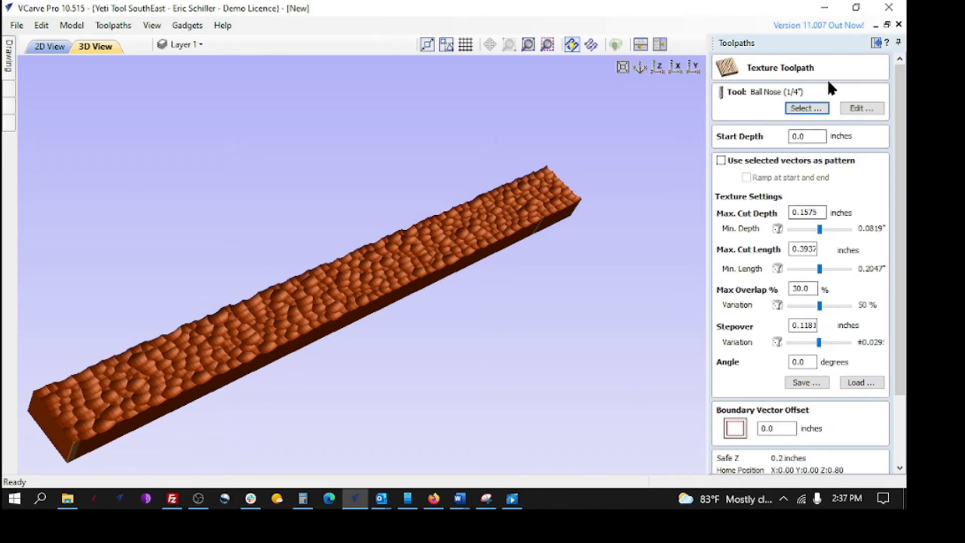
pyautogui.click(805, 108)
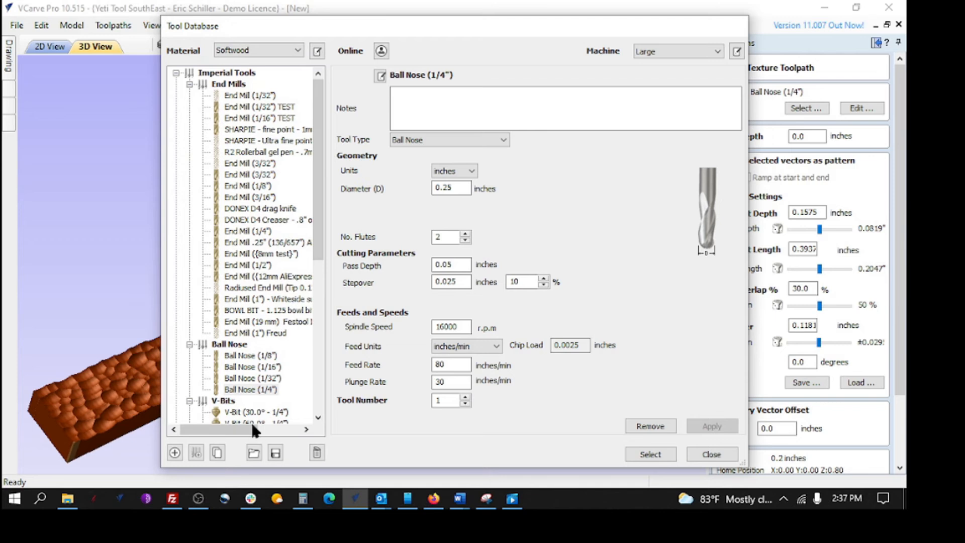
pyautogui.click(242, 357)
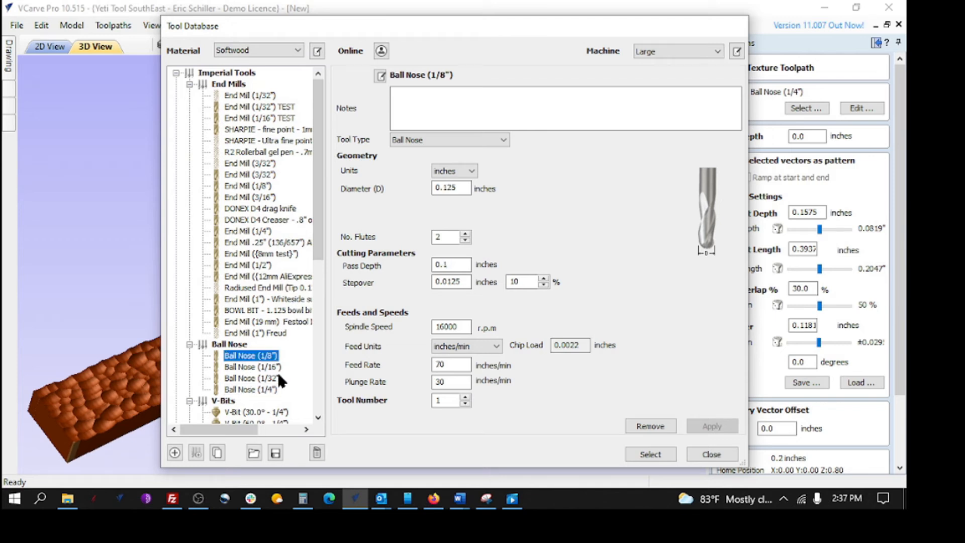
pyautogui.click(652, 454)
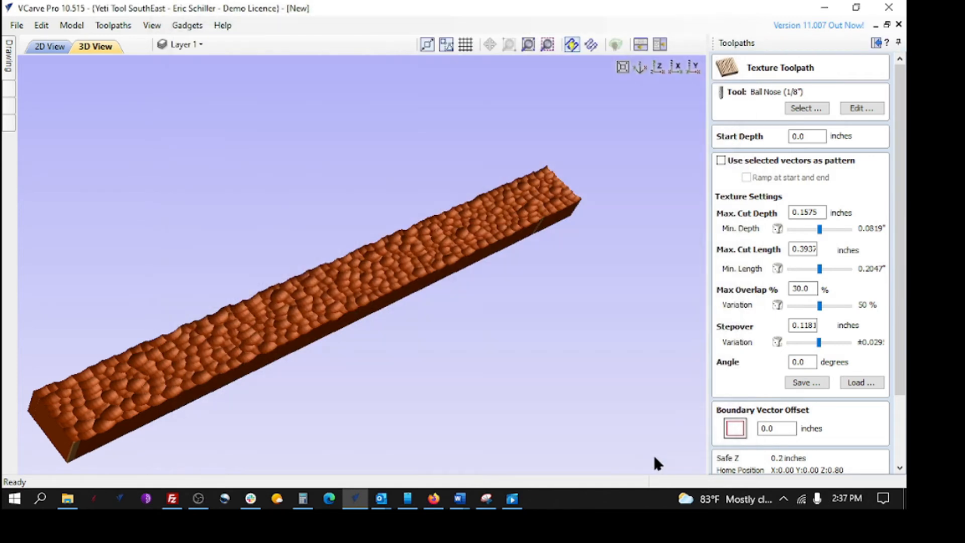
pyautogui.scroll(-3, 902, 429)
pyautogui.click(755, 462)
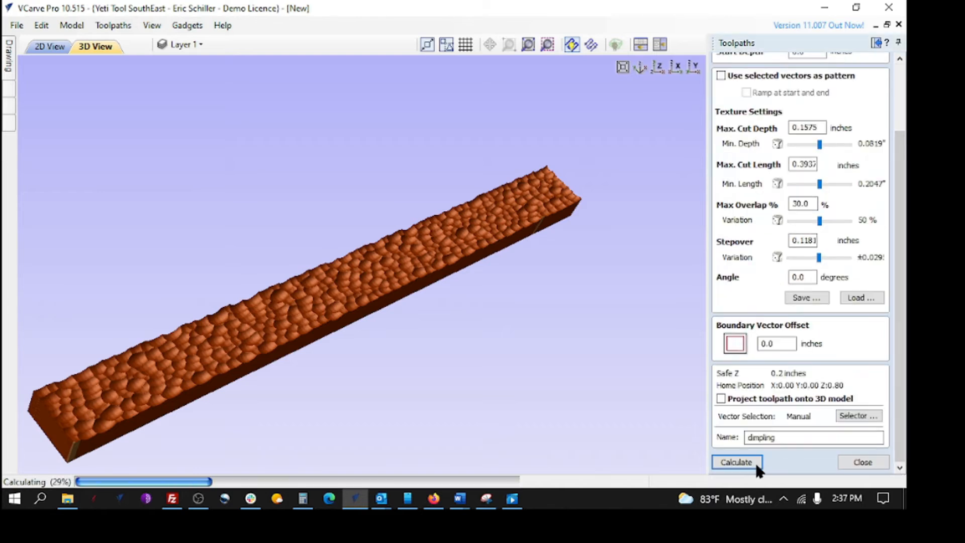
# - Reset and rerun the 3D preview, orbiting and zooming in on the finer 1/8" dimples, then close it
pyautogui.click(784, 331)
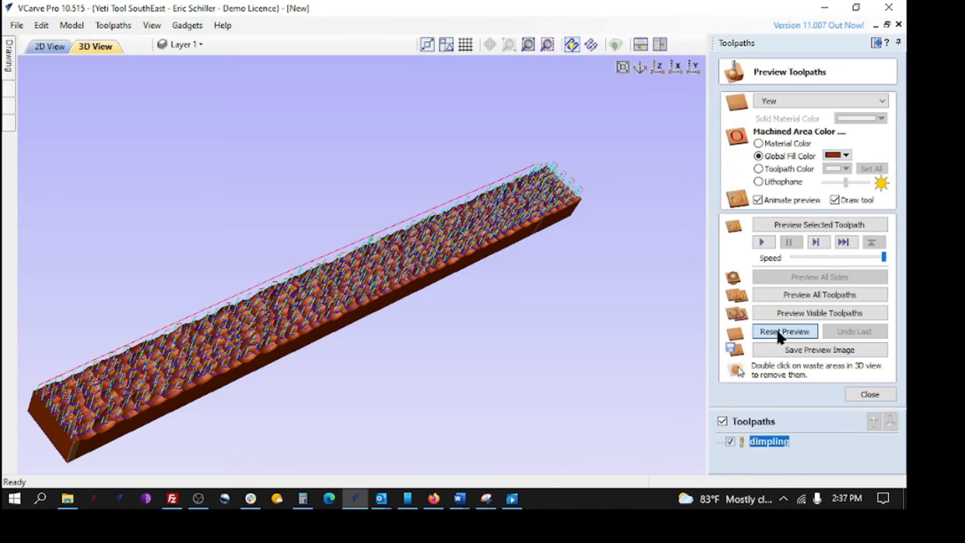
pyautogui.click(804, 295)
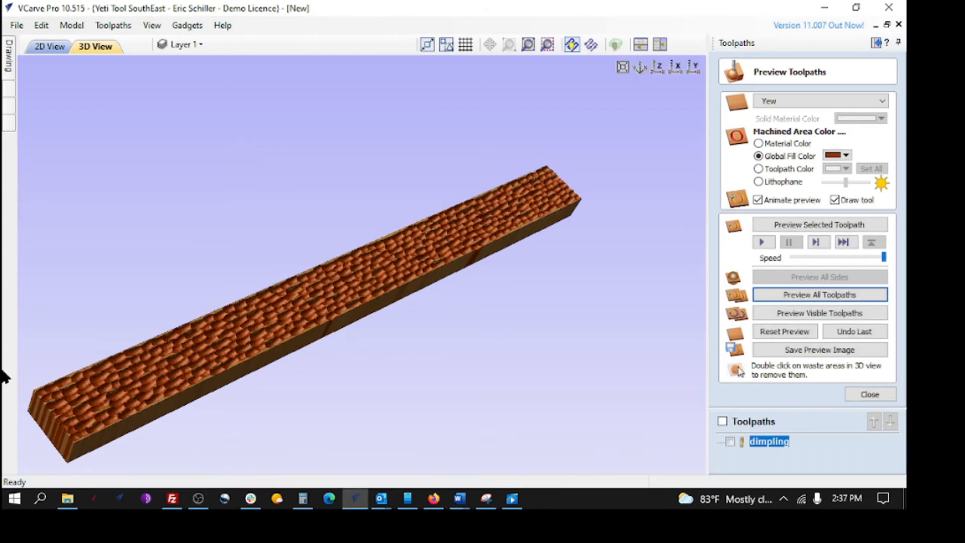
pyautogui.moveTo(270, 336); pyautogui.dragTo(517, 289)
pyautogui.scroll(3, 517, 289)
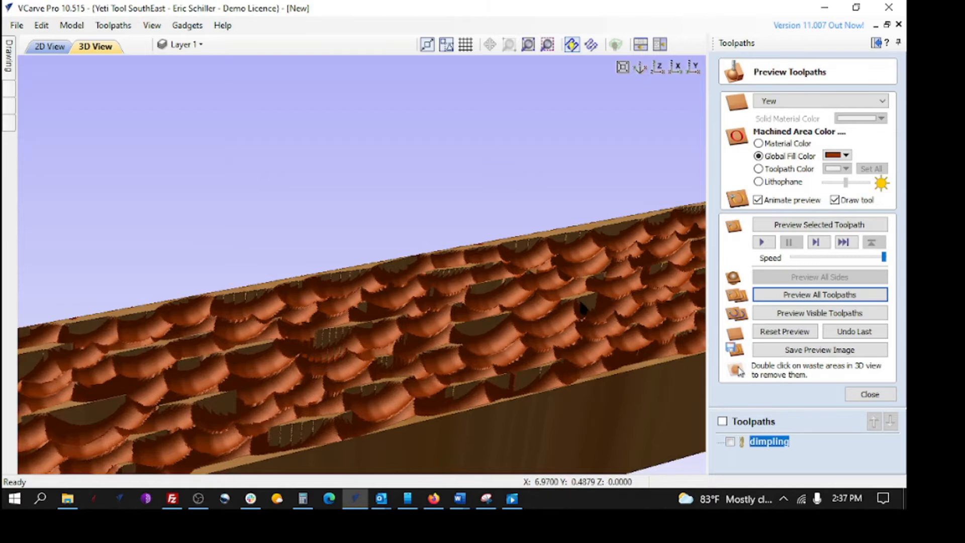
pyautogui.scroll(3, 595, 304)
pyautogui.moveTo(573, 353); pyautogui.dragTo(572, 312)
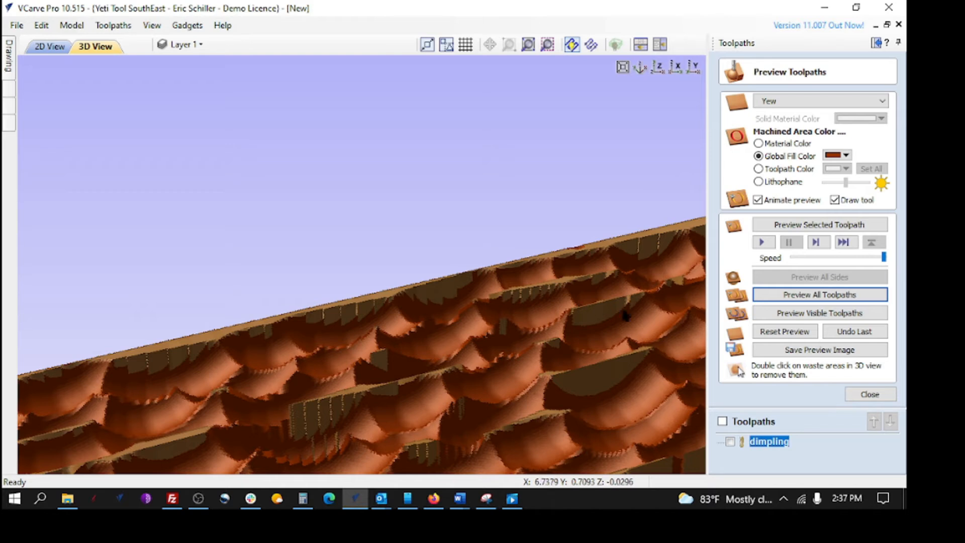
pyautogui.moveTo(290, 327); pyautogui.dragTo(316, 358)
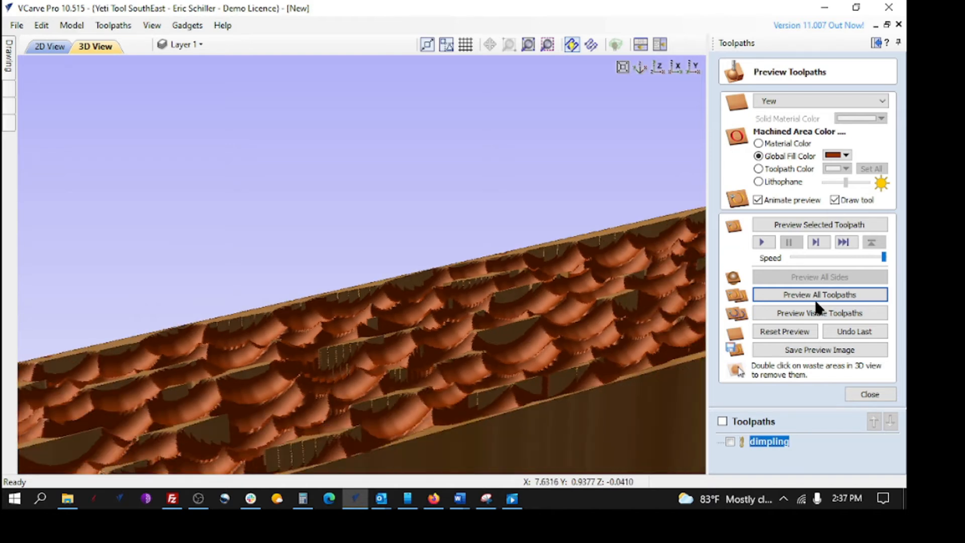
pyautogui.click(870, 395)
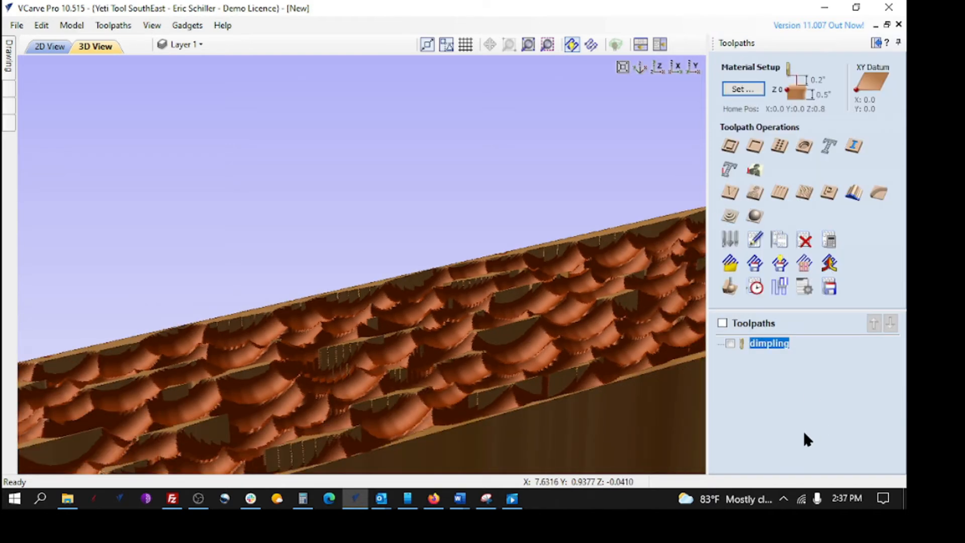
# - Set the dimpling toolpath's start depth to 0.05 inch and recalculate it
pyautogui.doubleClick(759, 344)
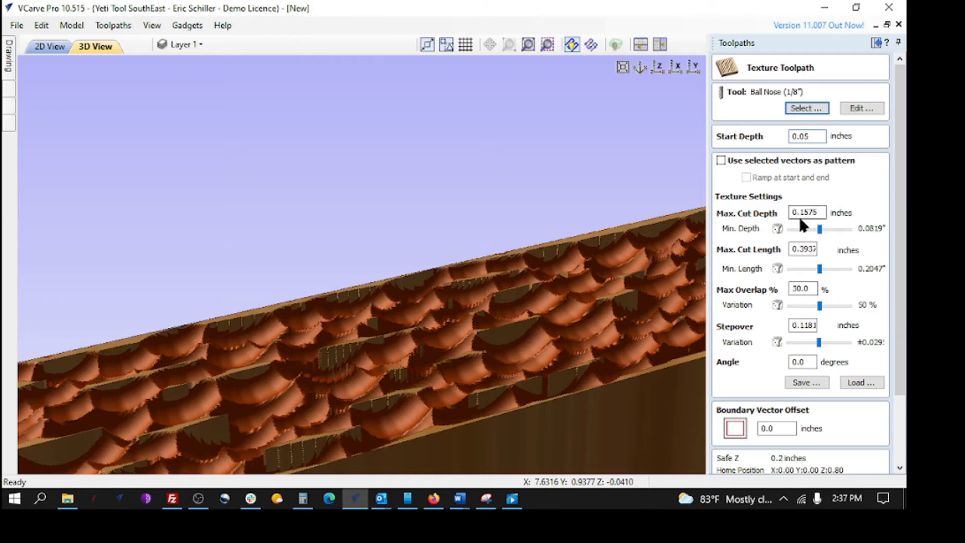
pyautogui.scroll(-3, 892, 425)
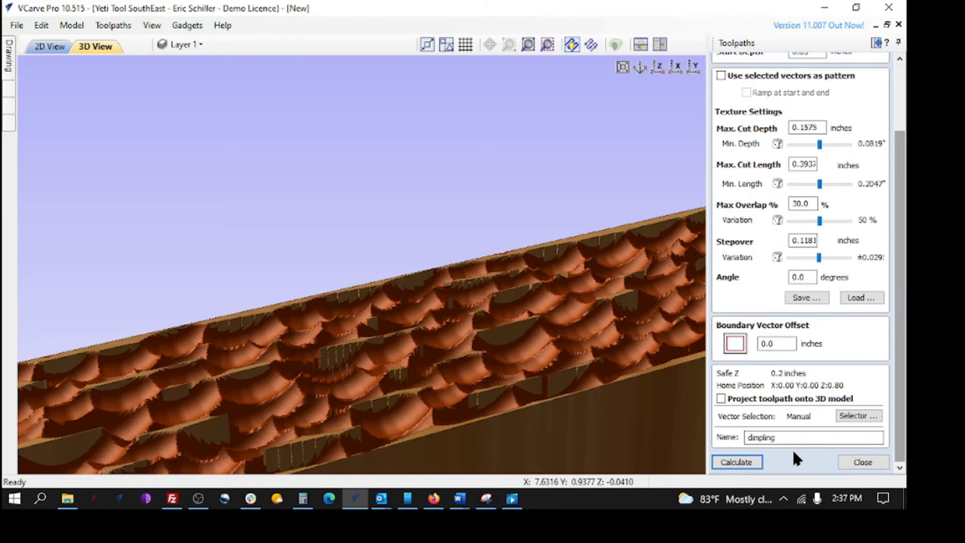
pyautogui.click(737, 461)
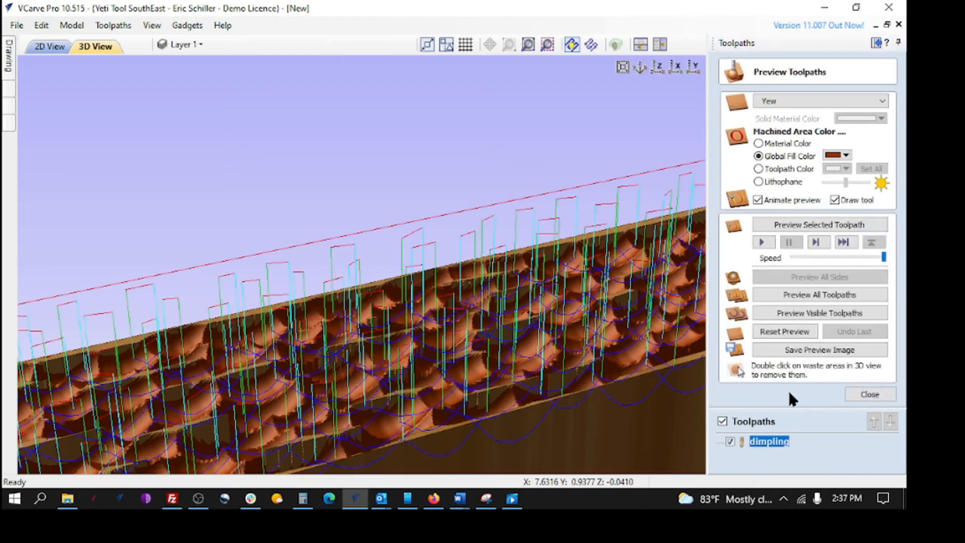
# - Reset and rerun the carving simulation, orbiting to inspect the dimples, then reopen dimpling
pyautogui.click(772, 331)
pyautogui.click(807, 295)
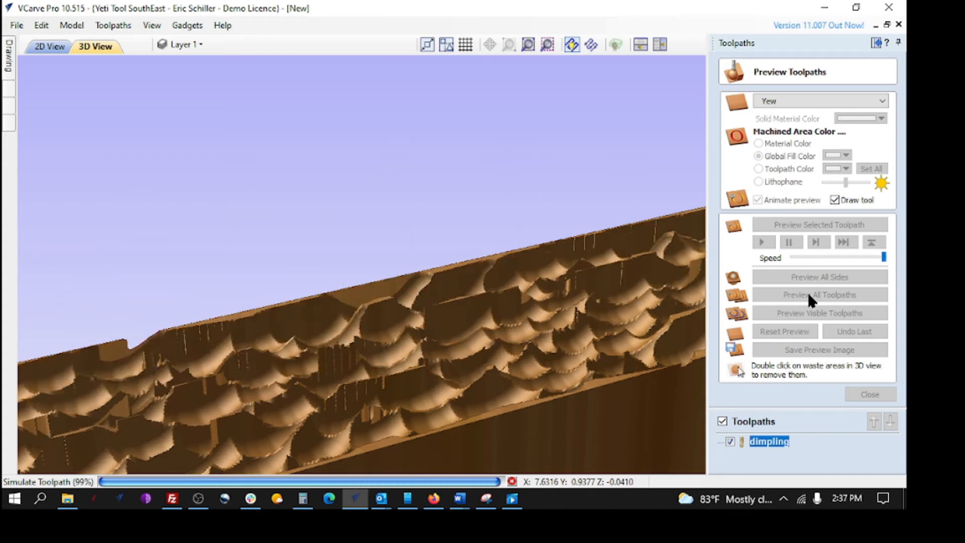
pyautogui.moveTo(491, 348); pyautogui.dragTo(511, 221)
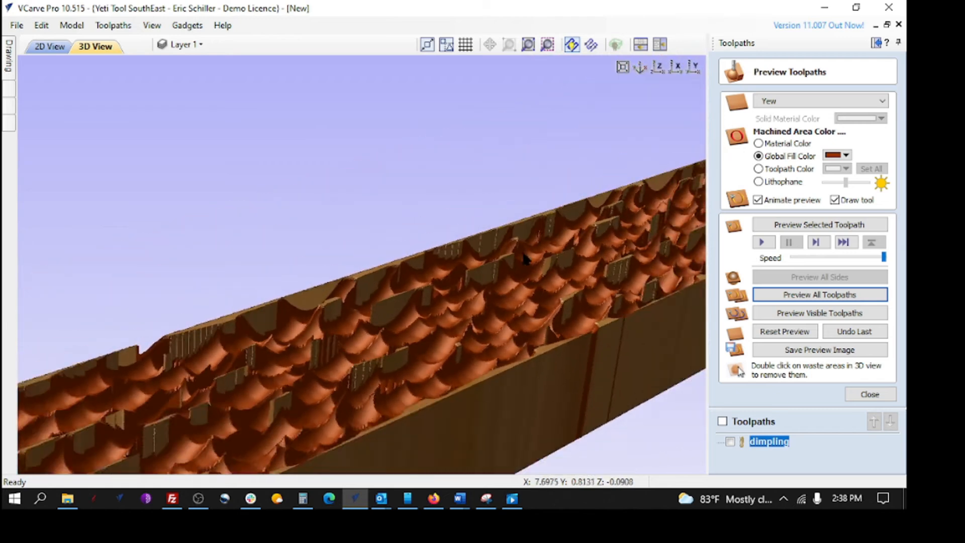
pyautogui.scroll(-3, 518, 330)
pyautogui.moveTo(518, 329); pyautogui.dragTo(365, 388)
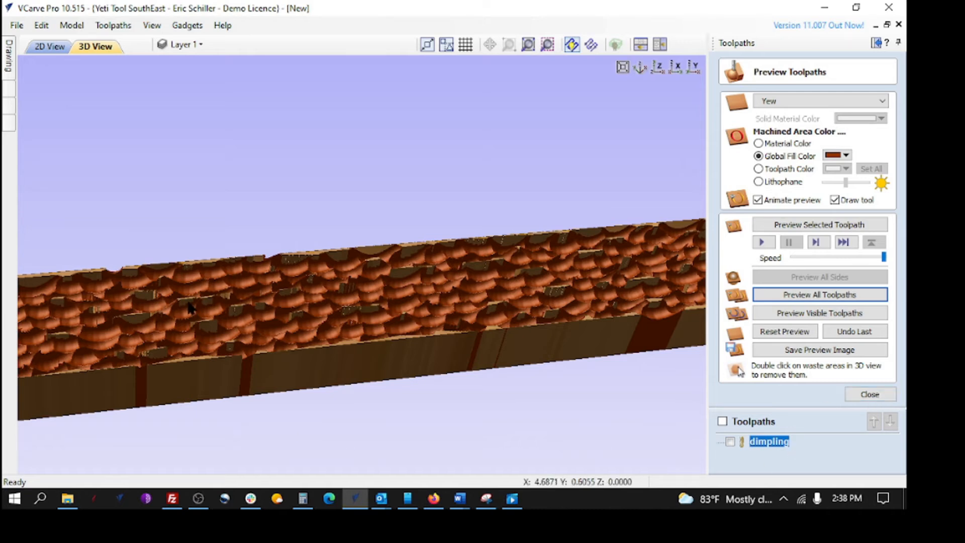
pyautogui.doubleClick(761, 441)
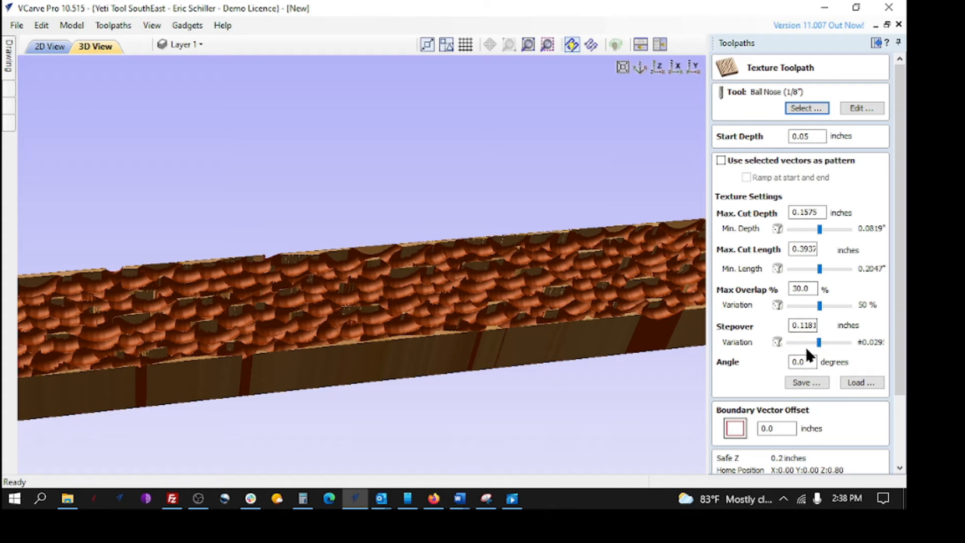
# - Increase the stepover variation slider and recalculate the dimpling toolpath
pyautogui.moveTo(832, 342); pyautogui.dragTo(841, 342)
pyautogui.scroll(-5, 894, 425)
pyautogui.click(744, 460)
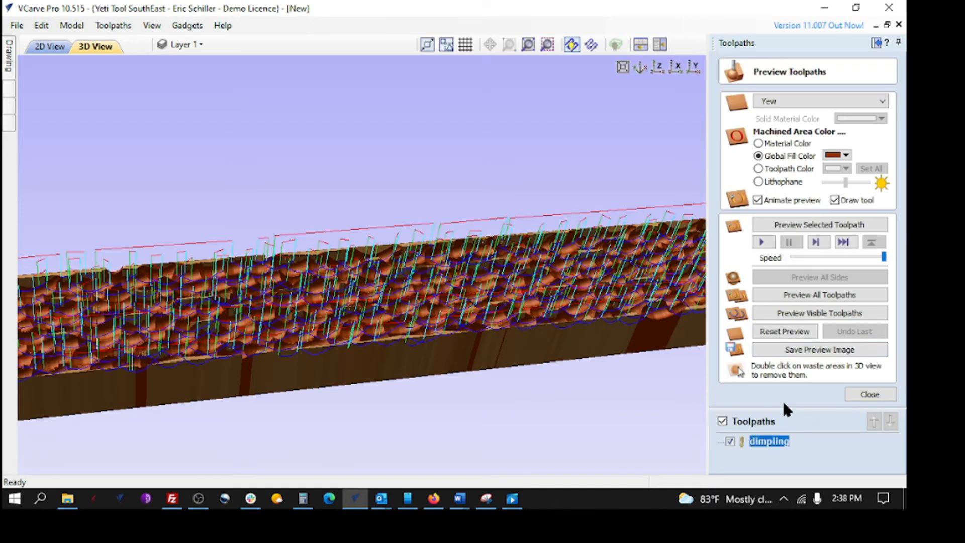
# - Reset and rerun the simulation, rotating the strip diagonally, then close the preview
pyautogui.click(781, 334)
pyautogui.click(804, 295)
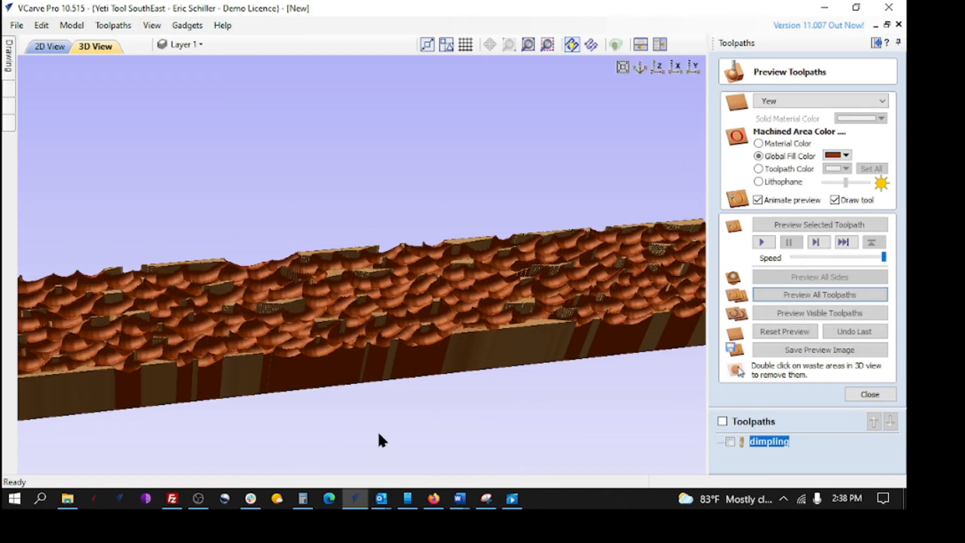
pyautogui.moveTo(397, 345); pyautogui.dragTo(495, 228)
pyautogui.scroll(2, 495, 229)
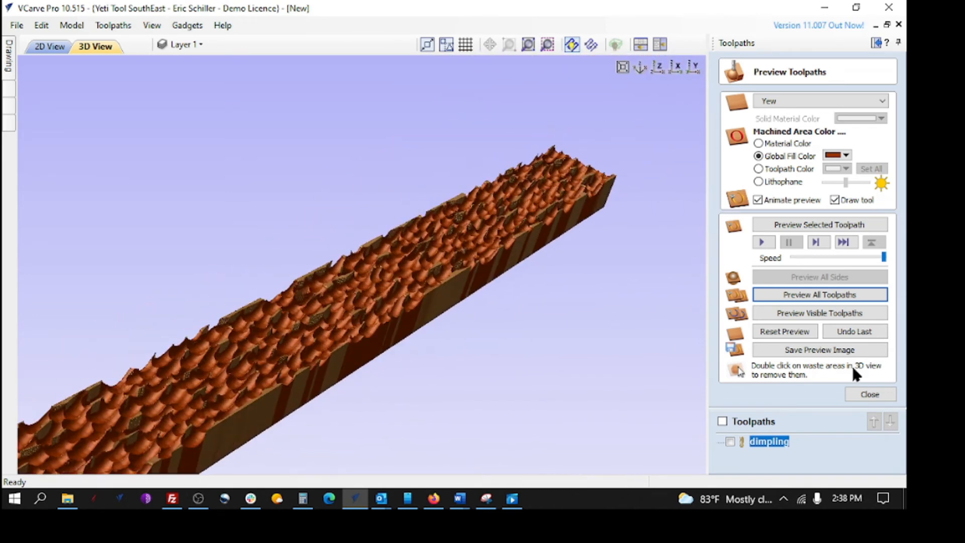
pyautogui.click(866, 391)
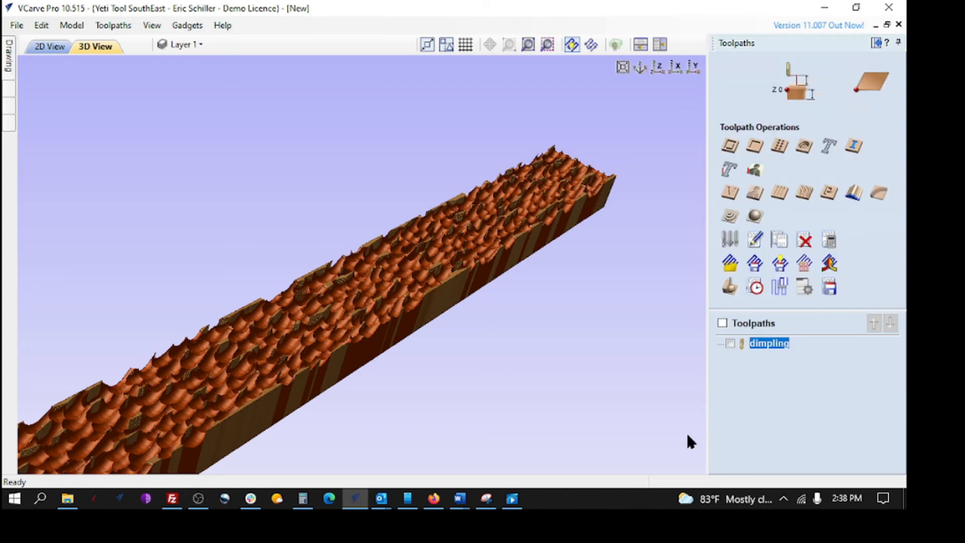
# - Put the dimpling toolpath back on the 1/4" ball nose from the Tool Database and recalculate
pyautogui.doubleClick(766, 345)
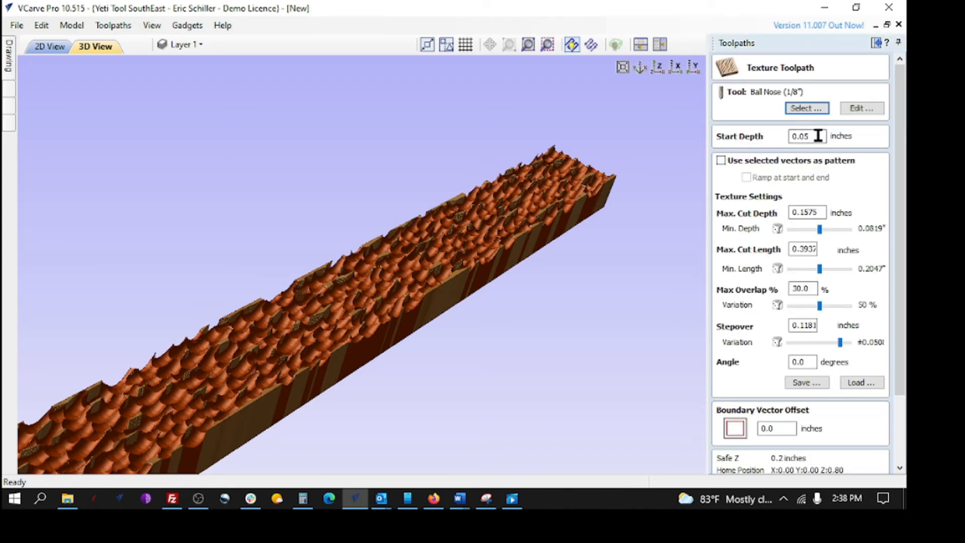
pyautogui.click(807, 108)
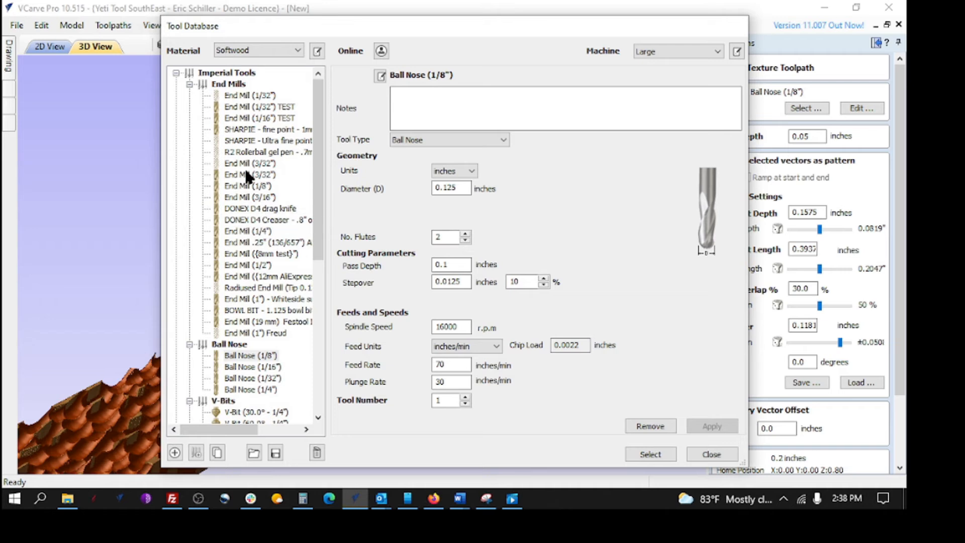
pyautogui.click(656, 453)
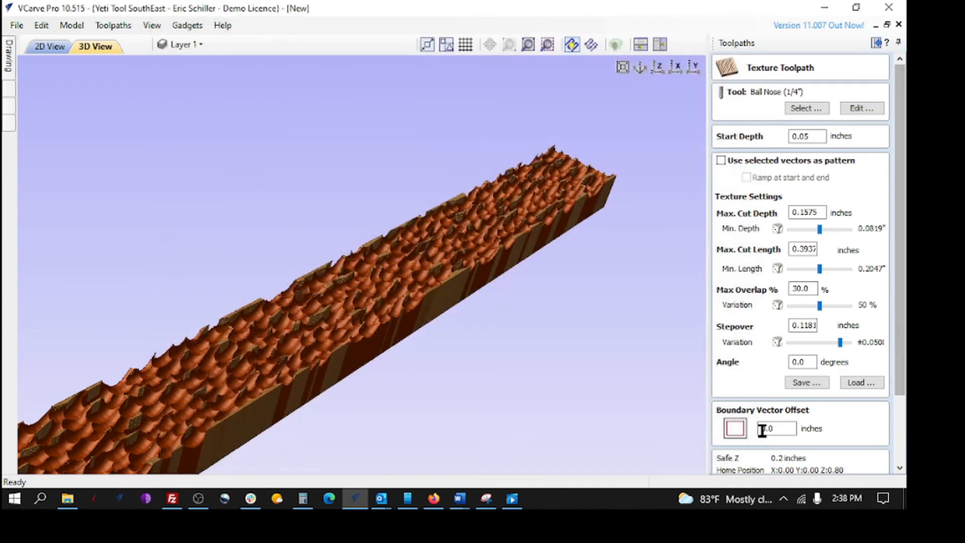
pyautogui.click(901, 446)
pyautogui.click(736, 462)
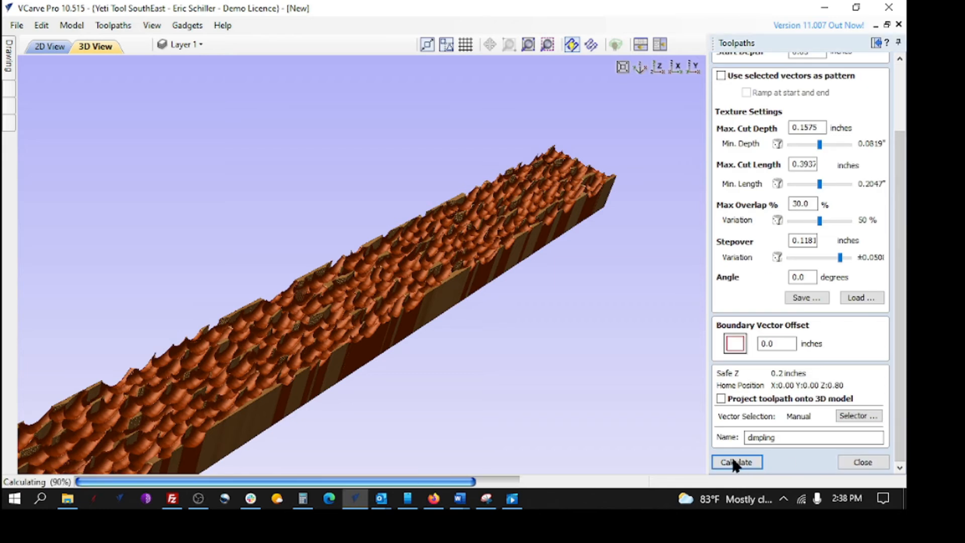
# - Reset and rerun the simulation, orbiting and zooming over the larger 1/4" dimples on the strip
pyautogui.click(804, 334)
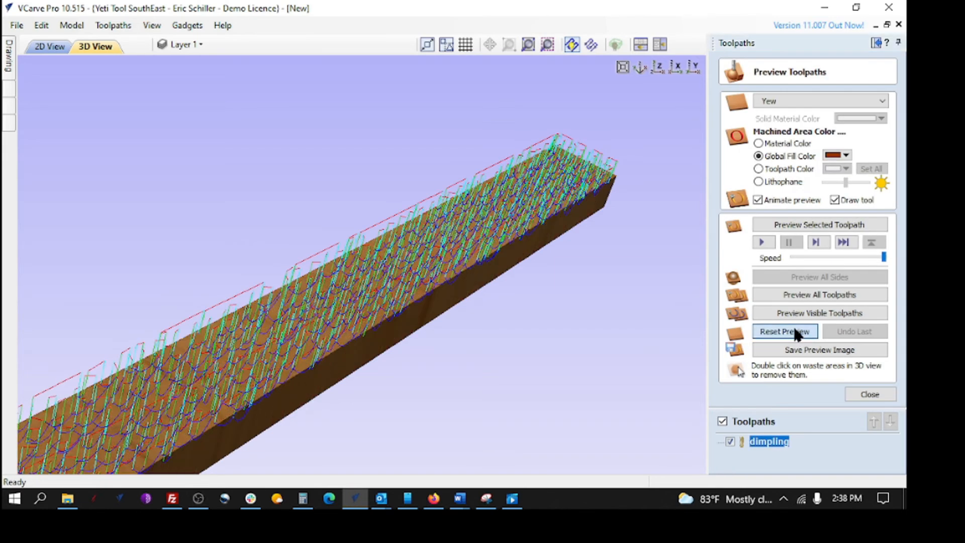
pyautogui.click(795, 294)
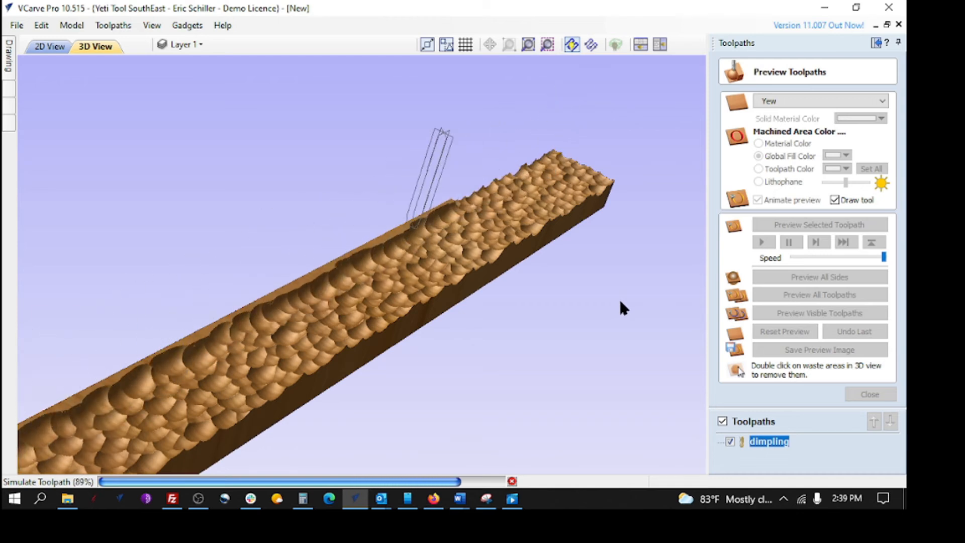
pyautogui.moveTo(511, 233); pyautogui.dragTo(432, 287)
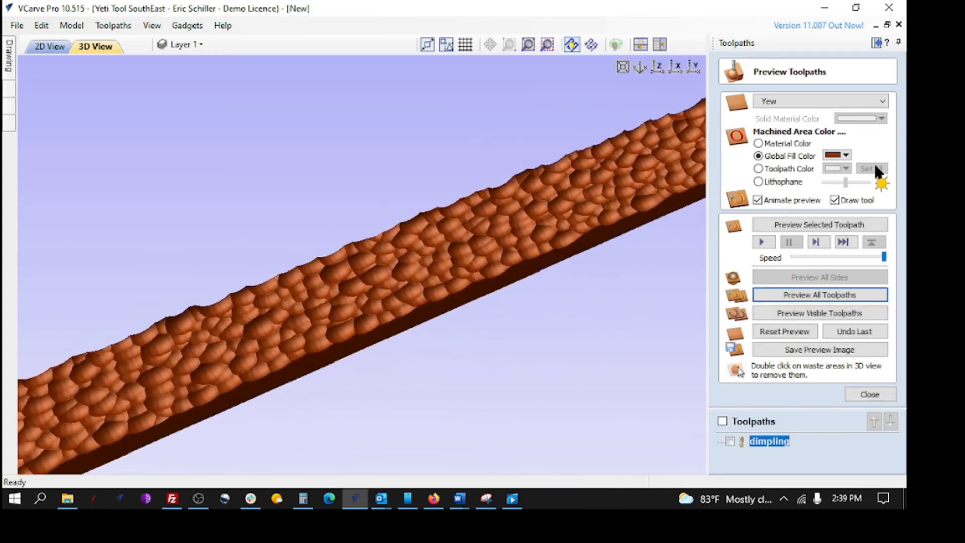
pyautogui.moveTo(699, 217); pyautogui.dragTo(553, 241)
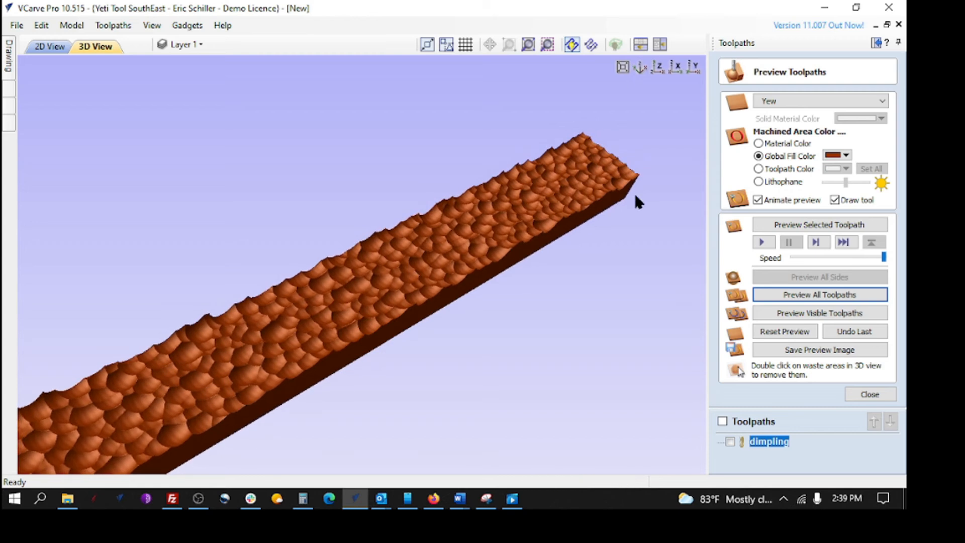
pyautogui.scroll(2, 680, 189)
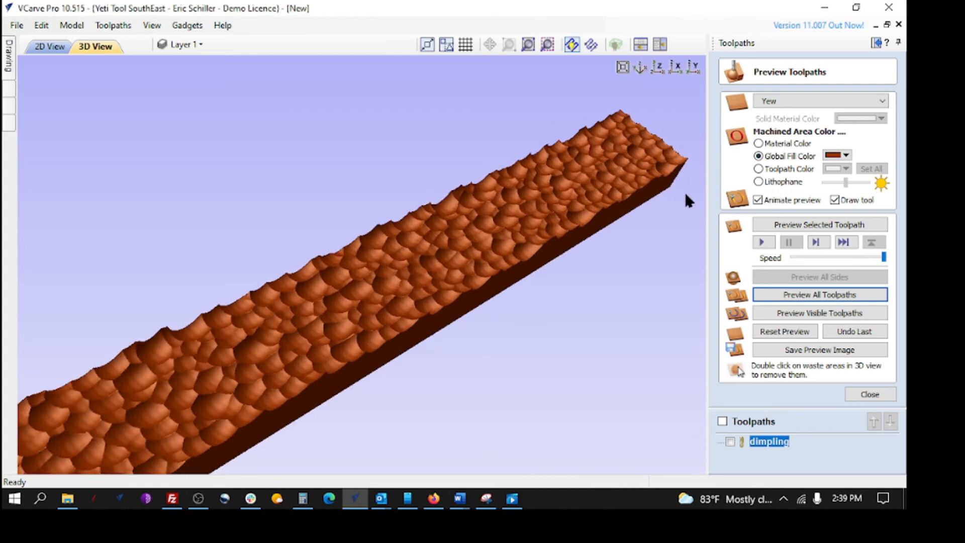
# - Switch the preview material to Brass Light, re-simulate the carving, and close the preview
pyautogui.click(829, 100)
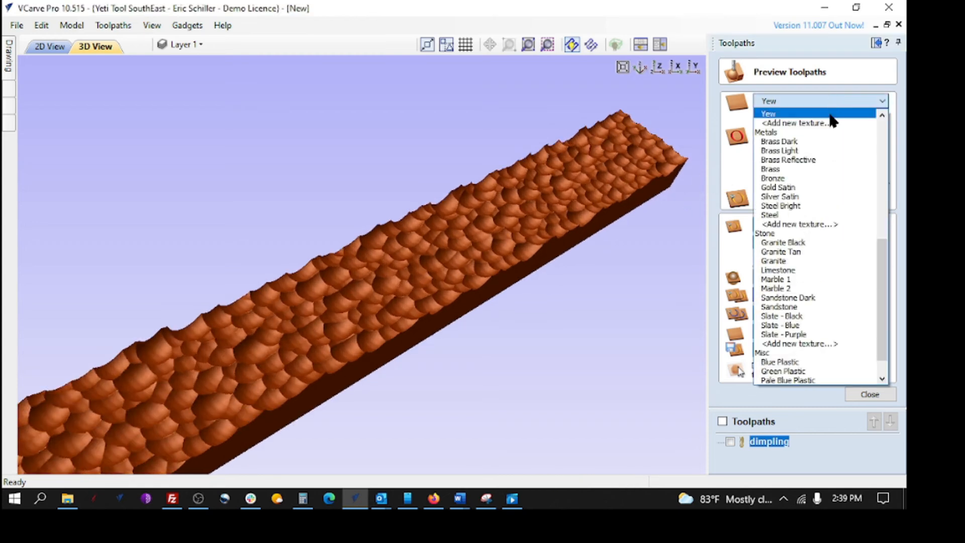
pyautogui.click(795, 150)
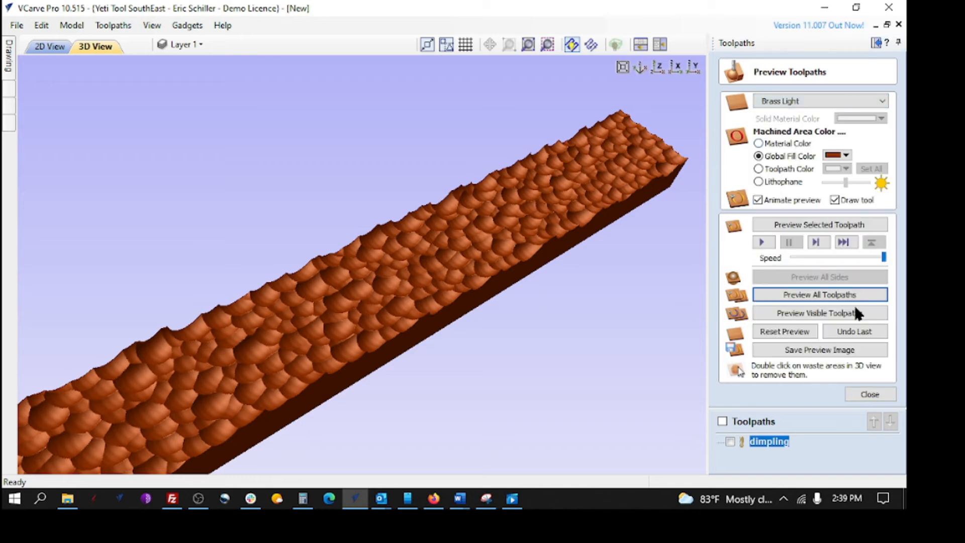
pyautogui.click(784, 333)
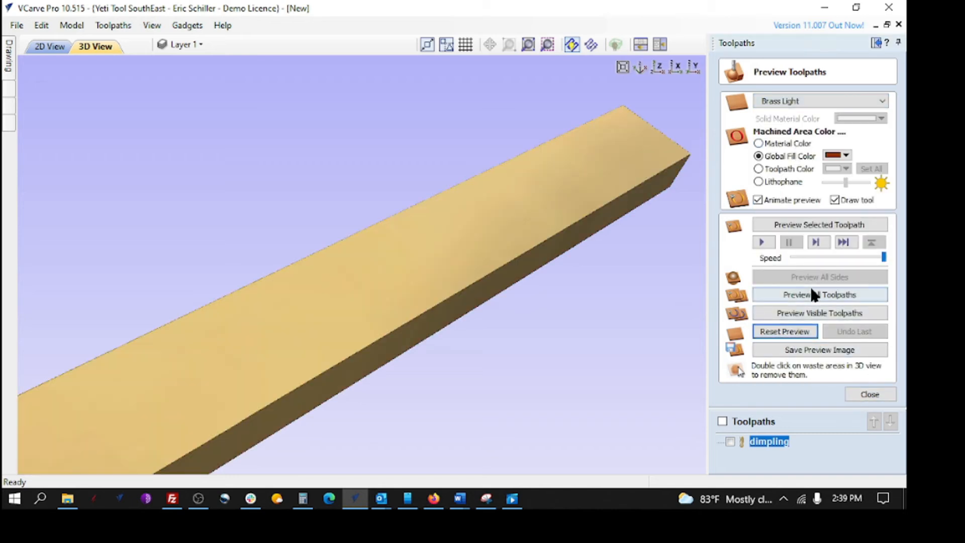
pyautogui.click(810, 290)
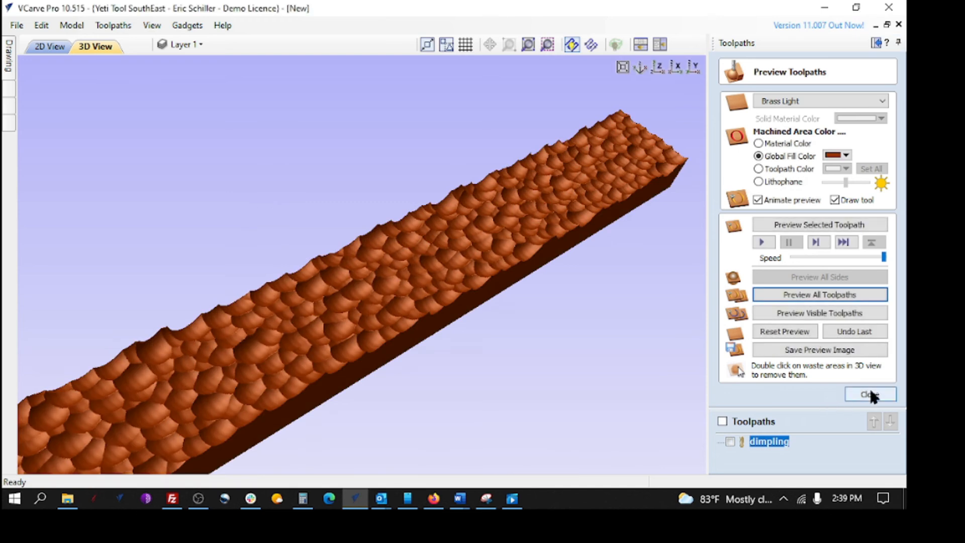
pyautogui.click(870, 394)
pyautogui.scroll(-2, 525, 327)
pyautogui.scroll(-2, 524, 327)
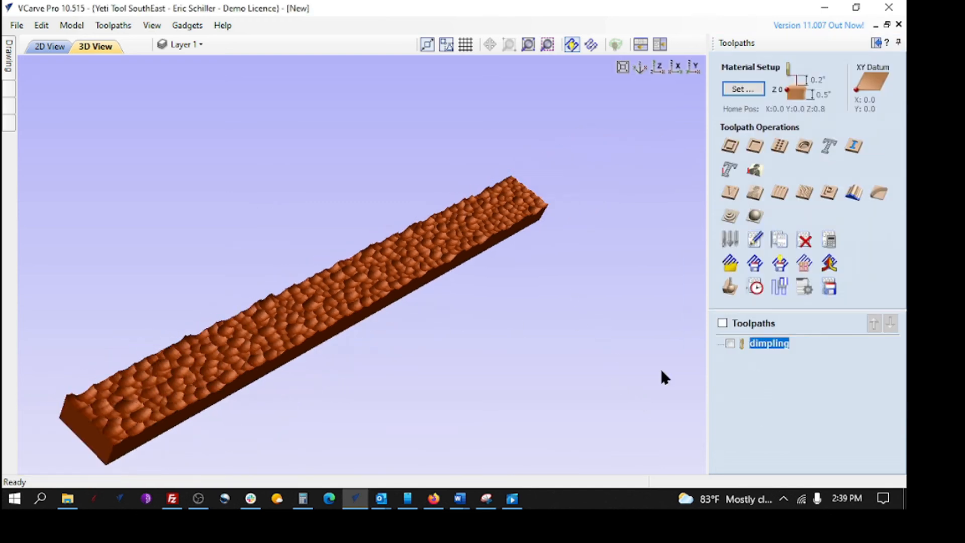
pyautogui.click(830, 286)
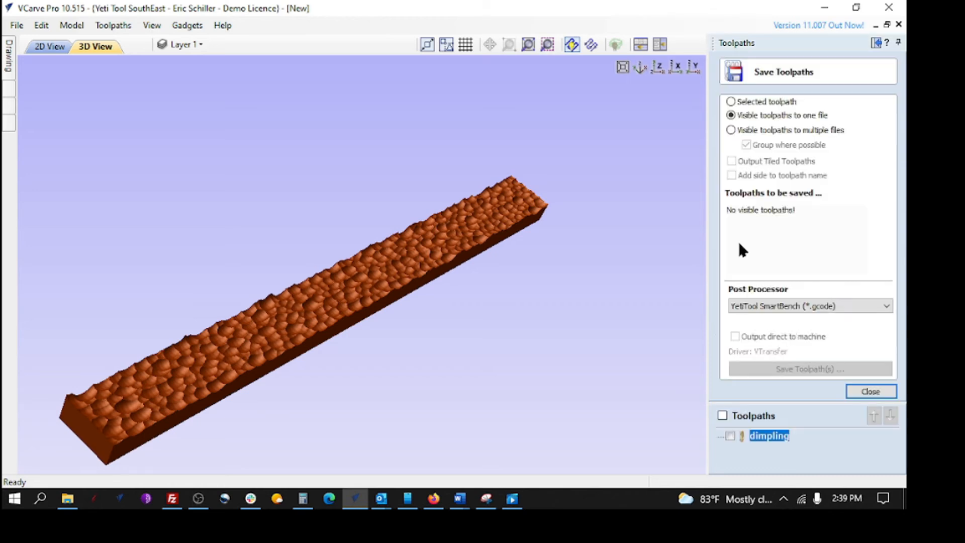
pyautogui.click(730, 437)
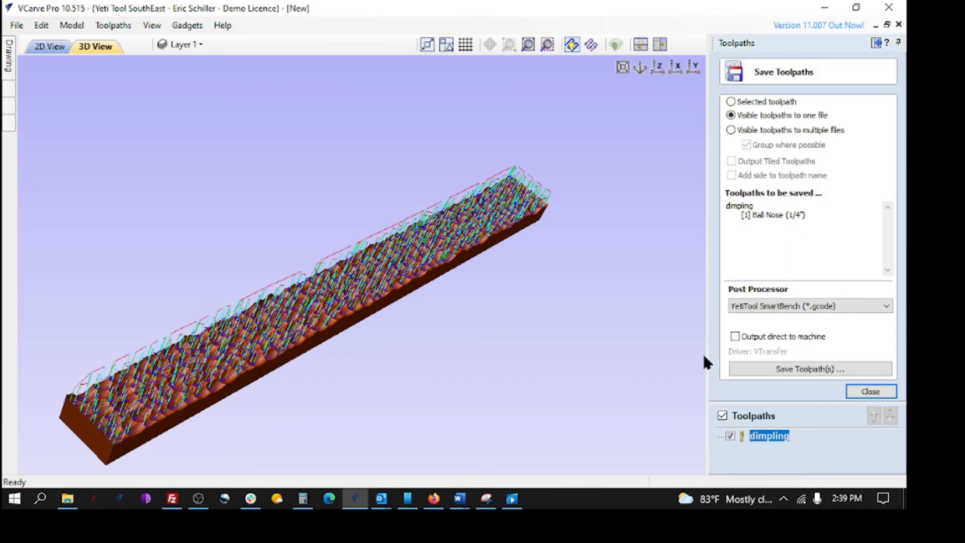
pyautogui.click(802, 370)
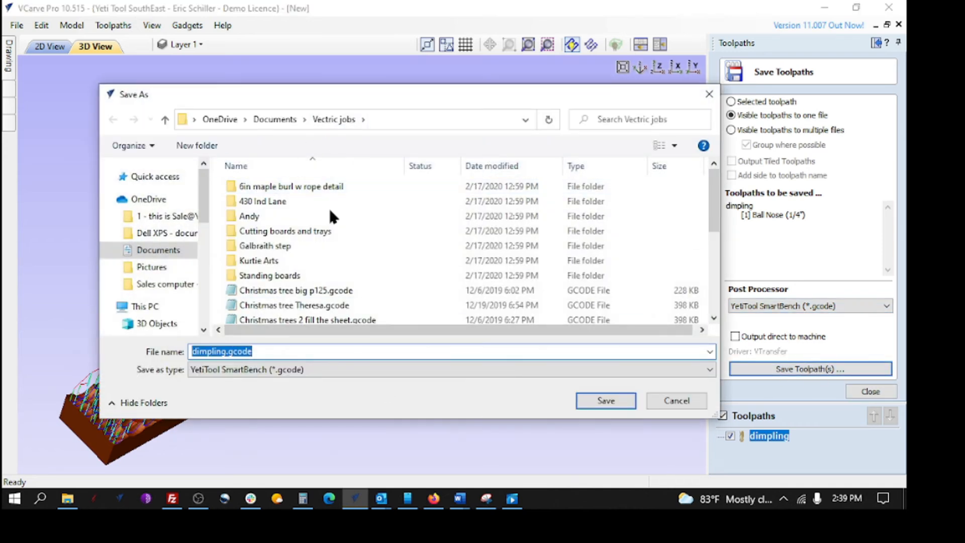
pyautogui.click(253, 202)
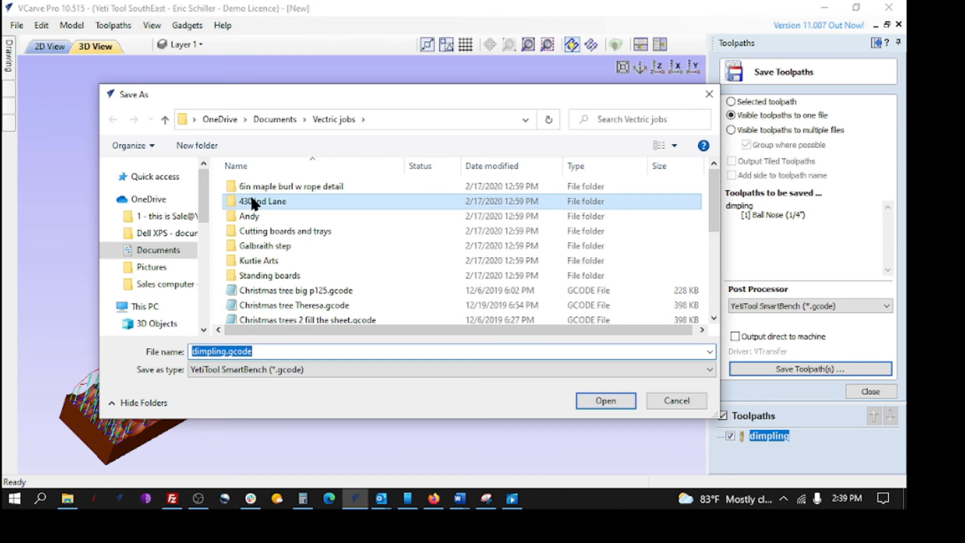
pyautogui.doubleClick(253, 202)
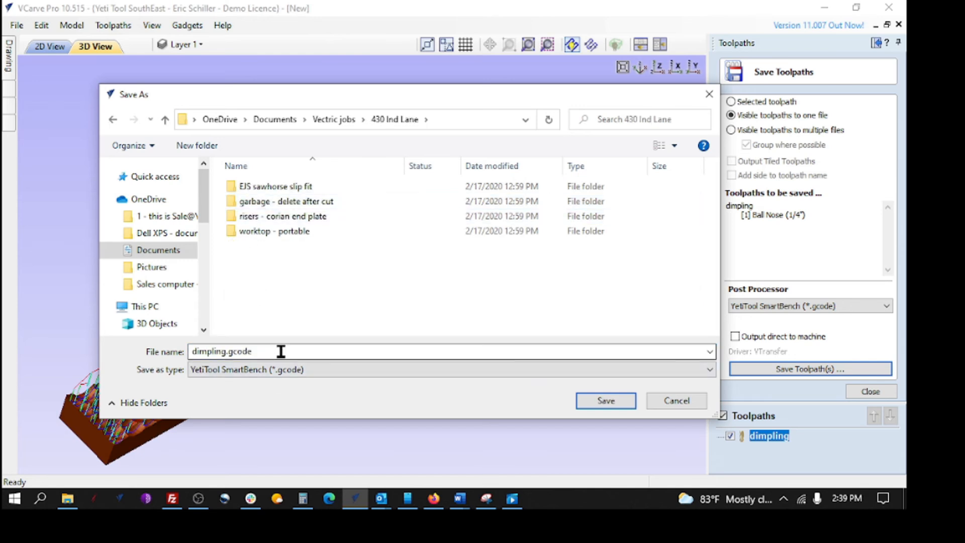
pyautogui.click(606, 401)
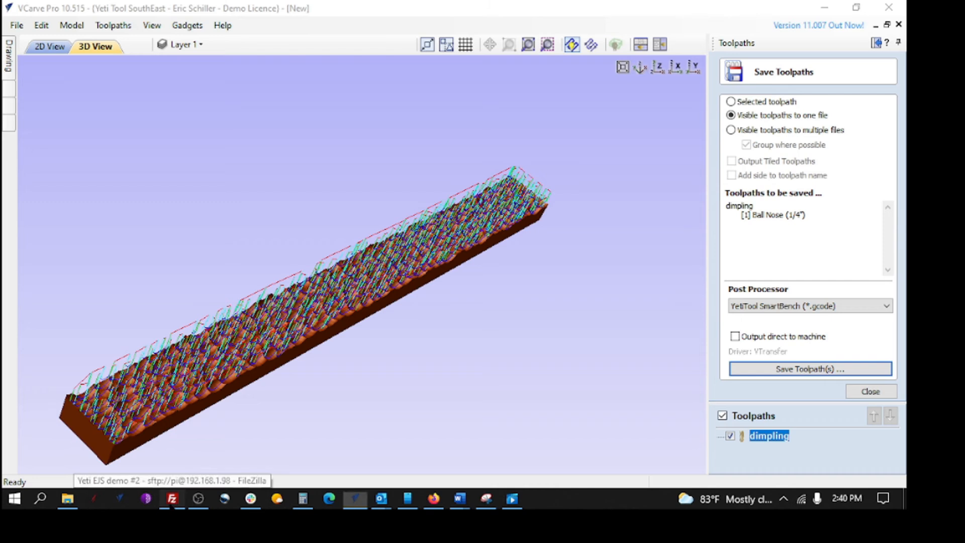
pyautogui.click(171, 500)
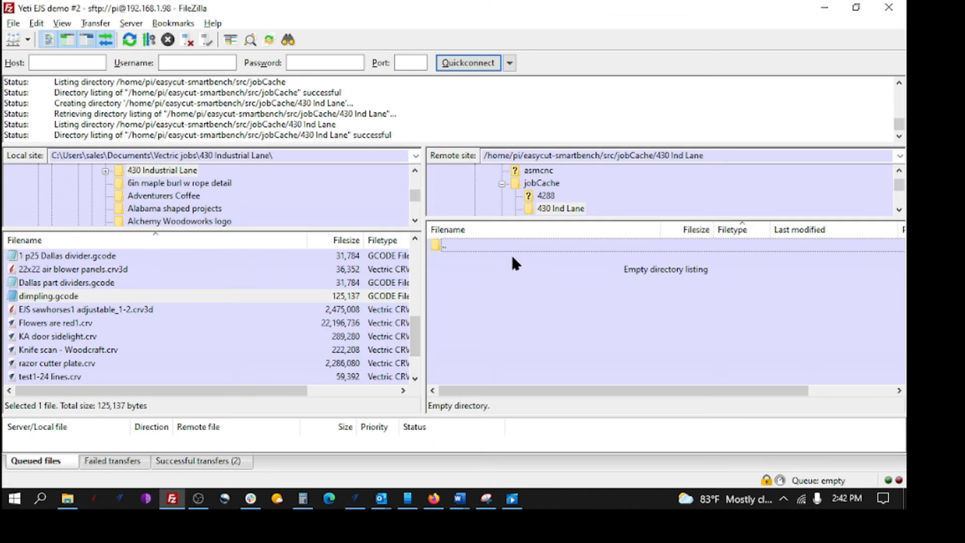
pyautogui.hotkey('alt', 'Tab')
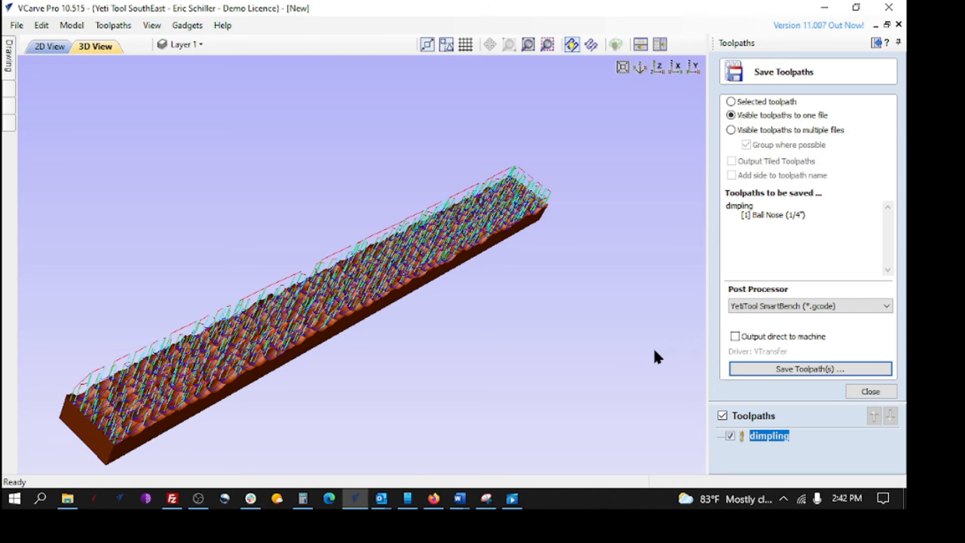
pyautogui.click(796, 369)
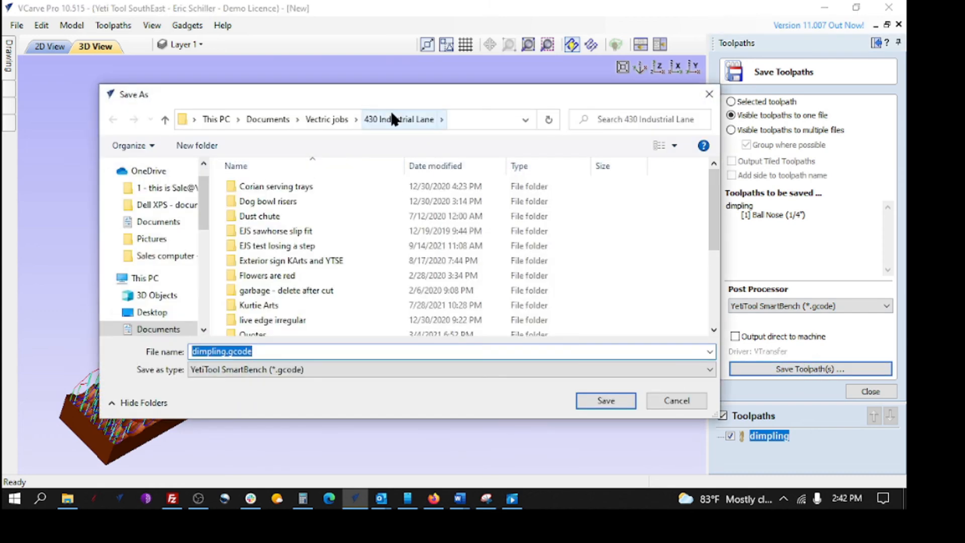
pyautogui.click(608, 403)
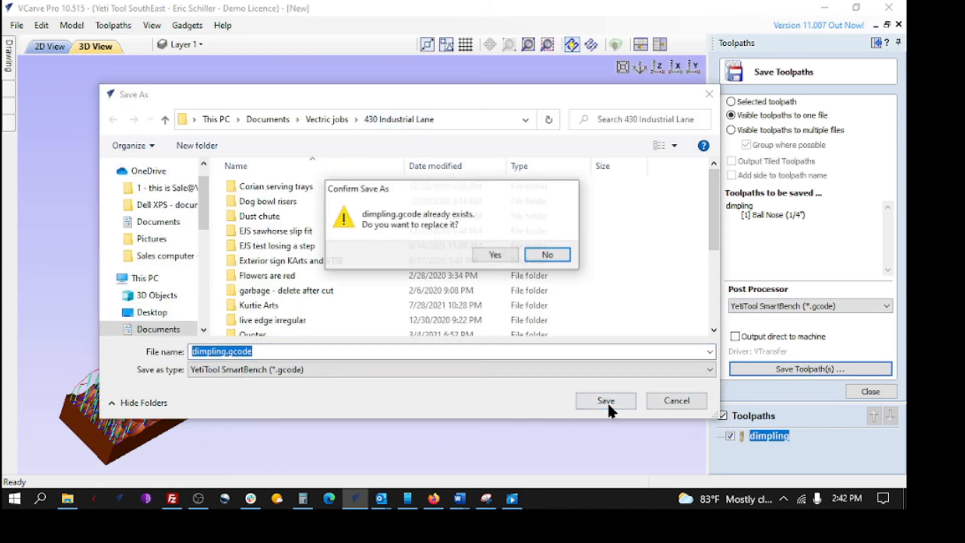
pyautogui.click(496, 254)
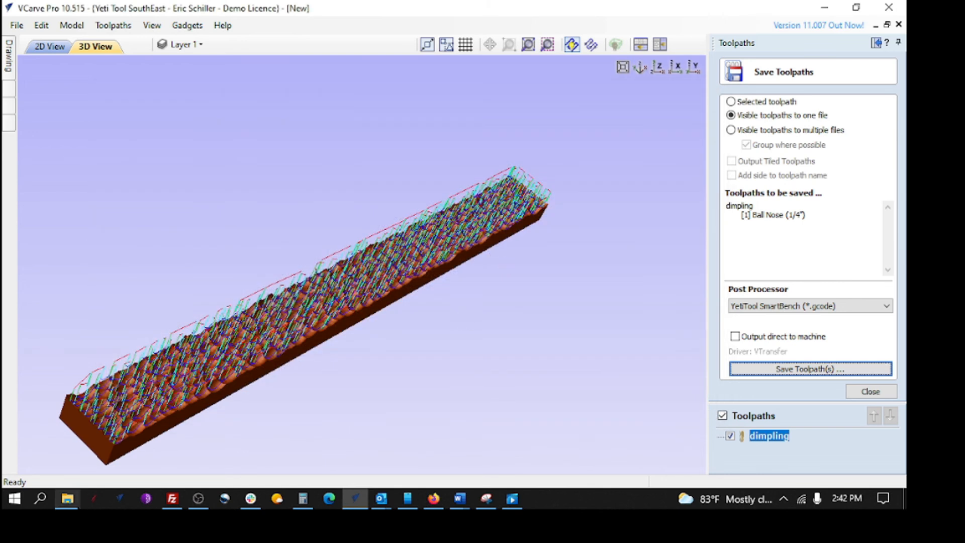
pyautogui.click(172, 499)
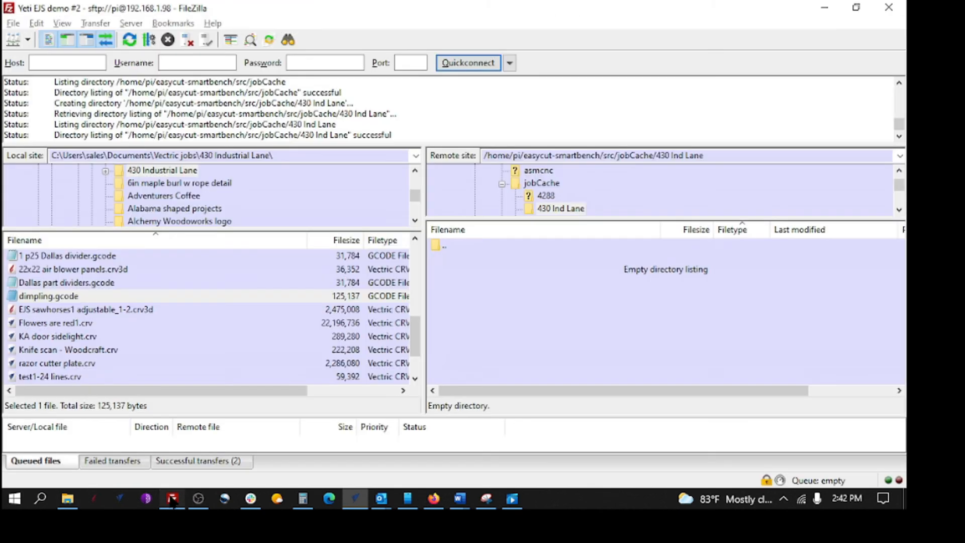
pyautogui.rightClick(48, 301)
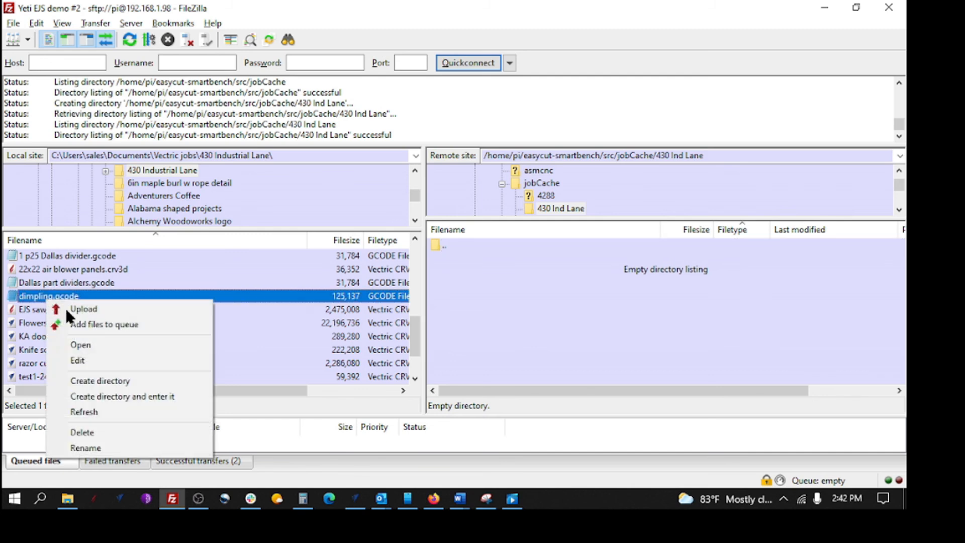
pyautogui.click(88, 411)
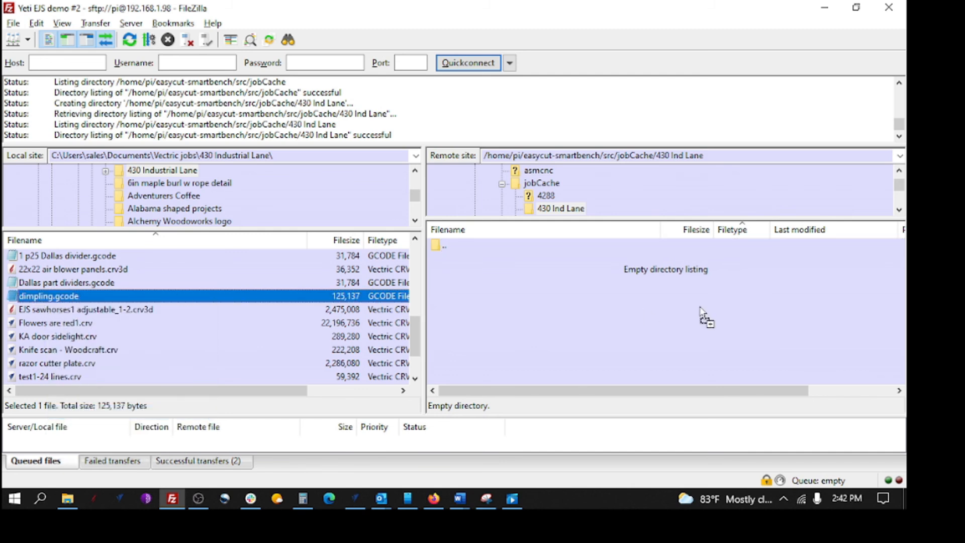
pyautogui.moveTo(697, 307); pyautogui.dragTo(696, 309)
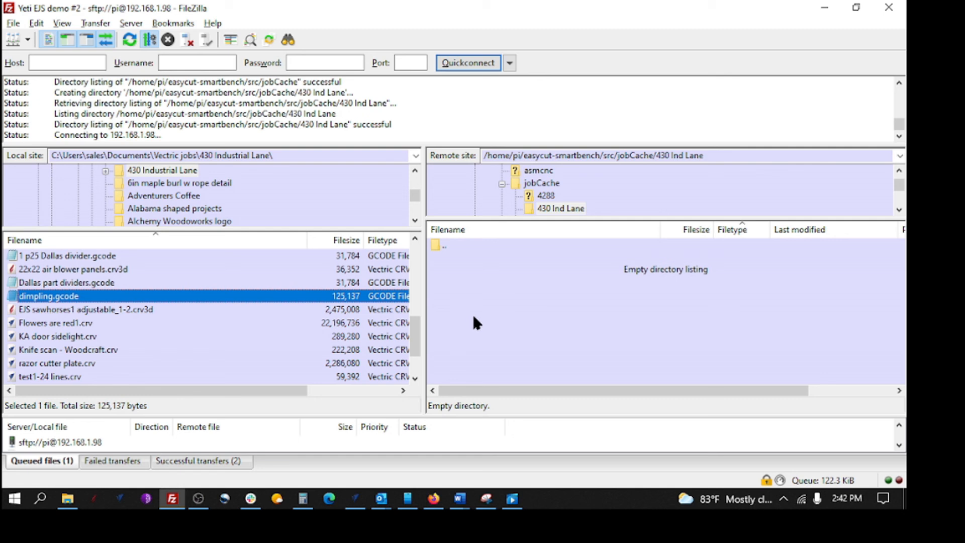